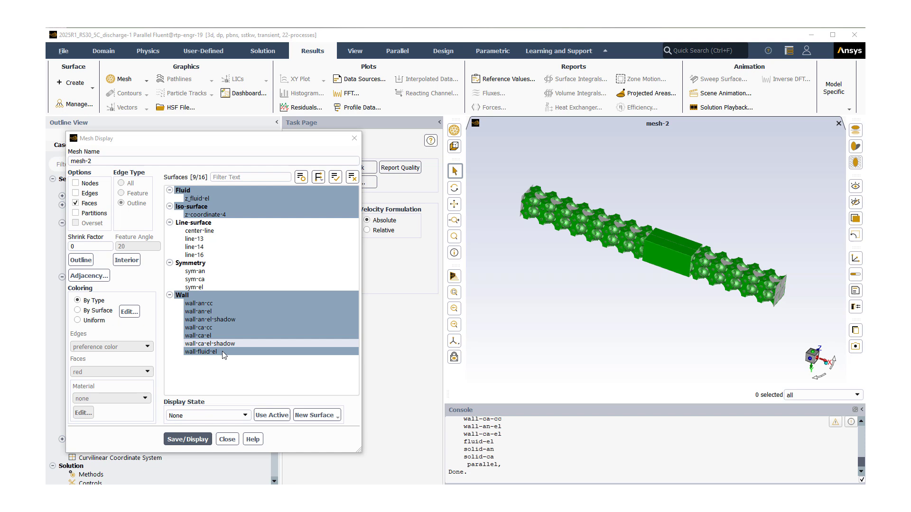
Close the Mesh Display dialog, leaving the fluid, iso-surface and wall surfaces drawn in mesh-2.
left_click(232, 441)
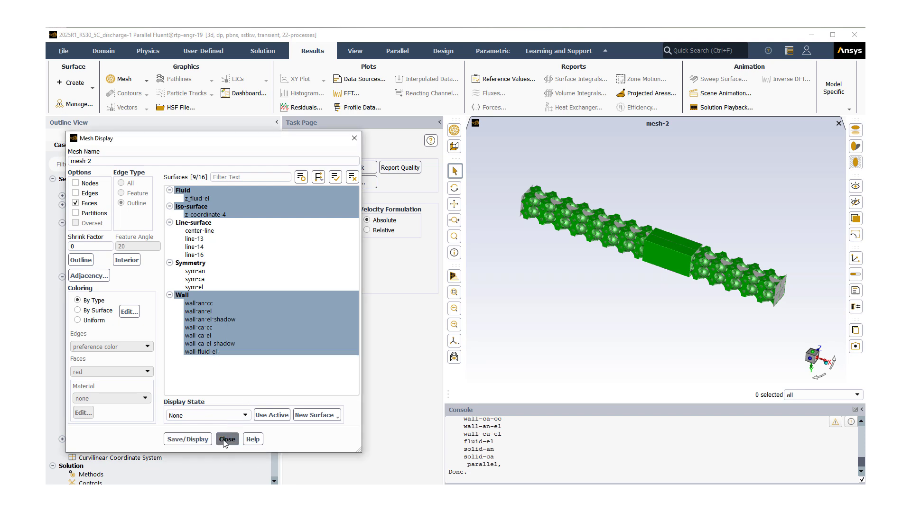
left_click(225, 440)
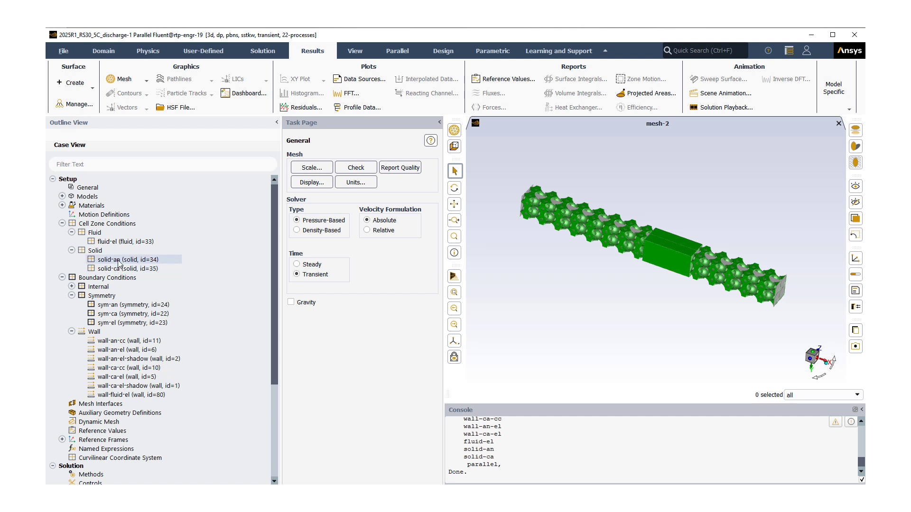
Display the wall-an-el zone on its own and rotate its yellow mesh to inspect it.
right_click(145, 354)
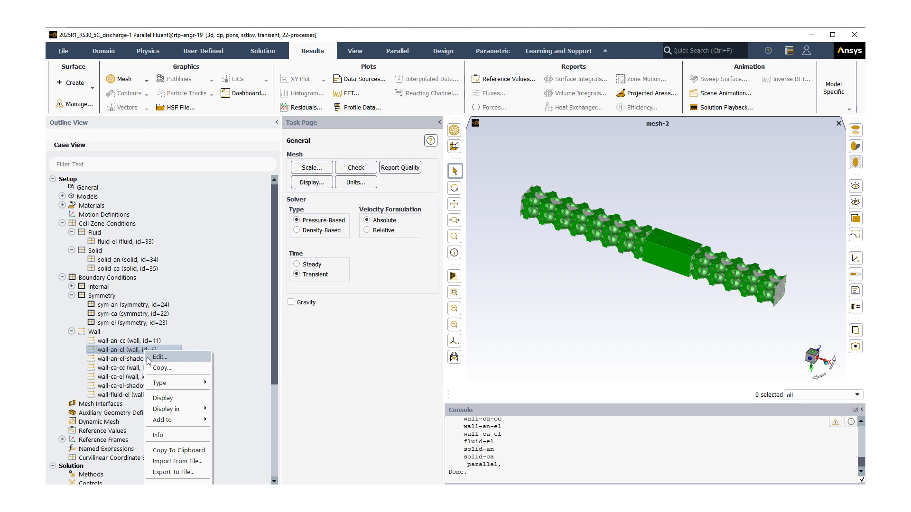
mouse_move(176, 382)
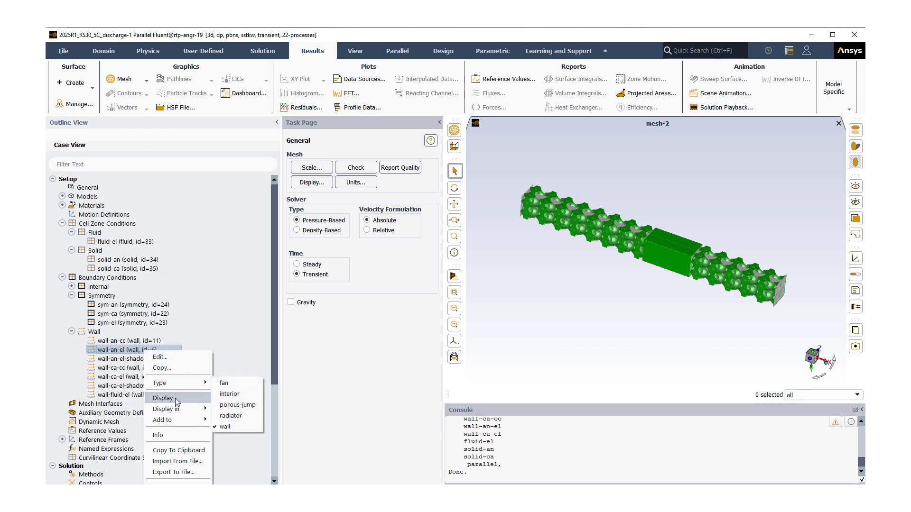
left_click(176, 399)
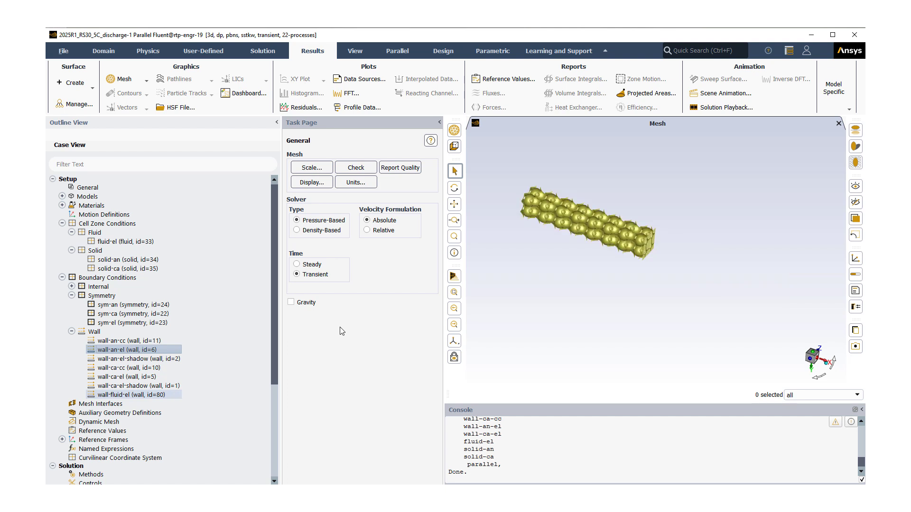
left_click_drag(578, 226, 593, 266)
Show wall-ca-el in the Mesh window and tilt the magenta mesh to a steeper angle.
left_click(159, 378)
right_click(158, 380)
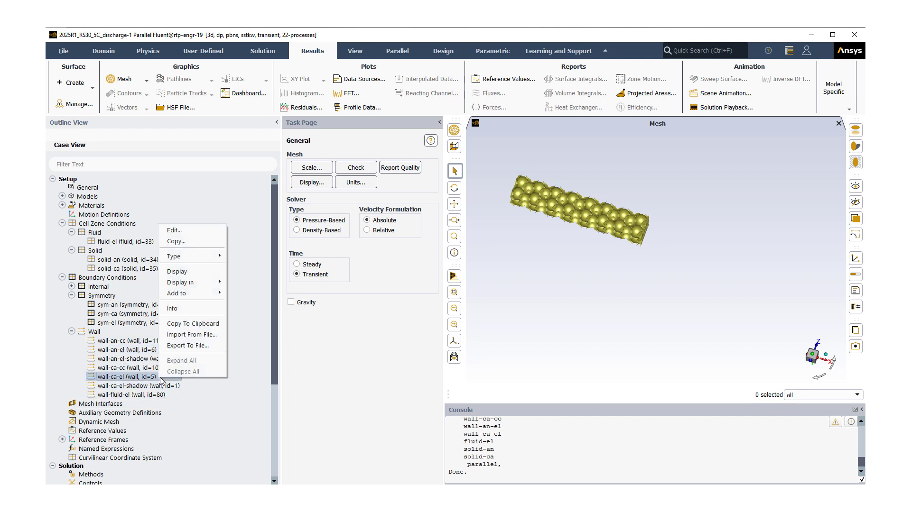
mouse_move(218, 263)
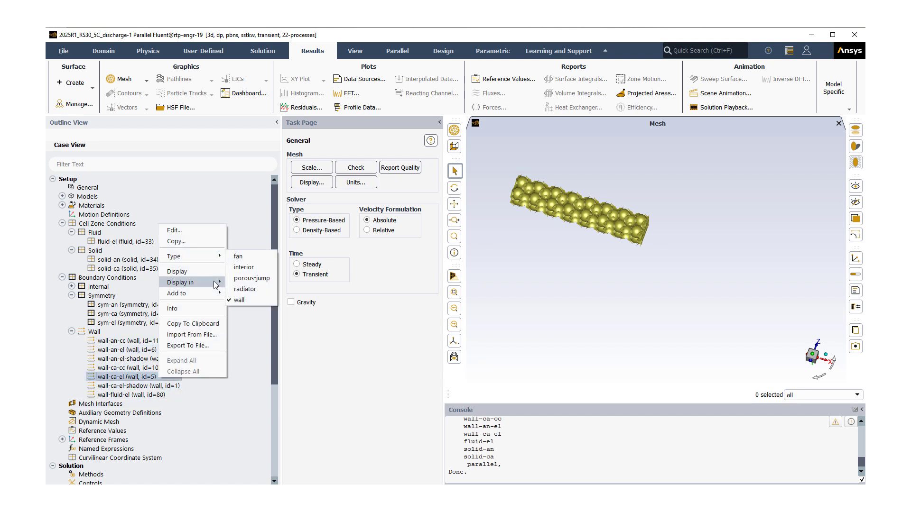
mouse_move(220, 283)
left_click(243, 293)
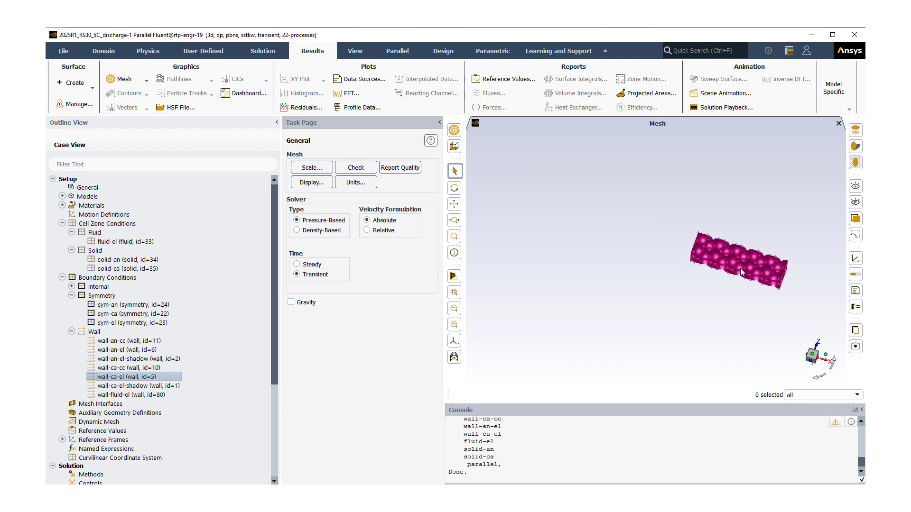
left_click_drag(739, 269, 716, 184)
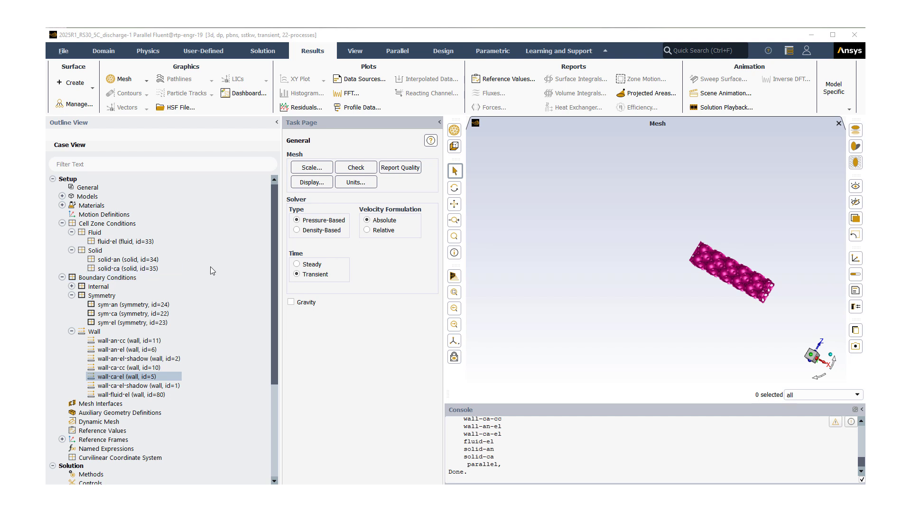
Open the Potential/Electrochemistry (On) settings under Setup > Models and move the dialog up and right.
left_click(62, 196)
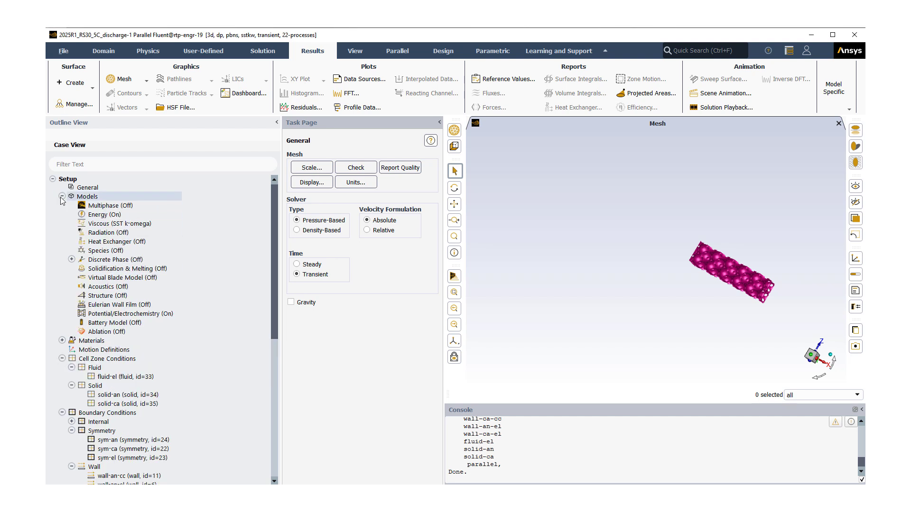
double_click(122, 316)
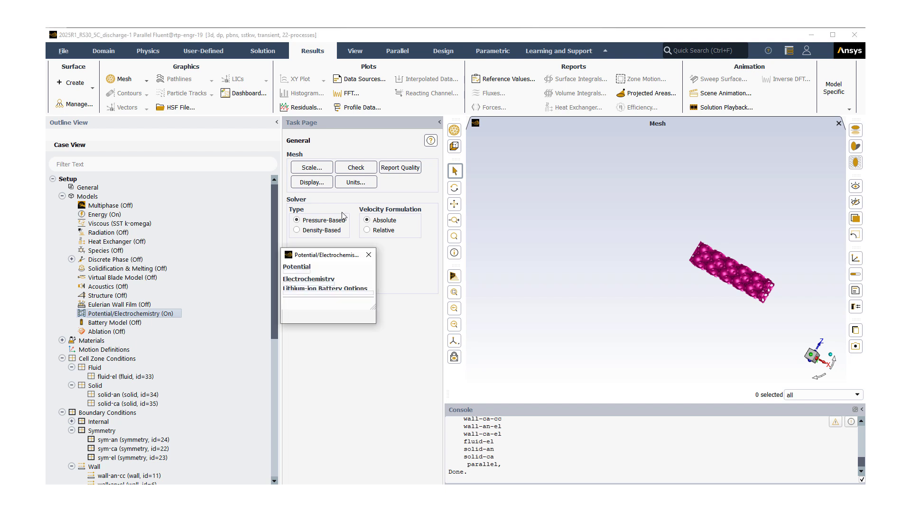
left_click_drag(322, 120, 382, 109)
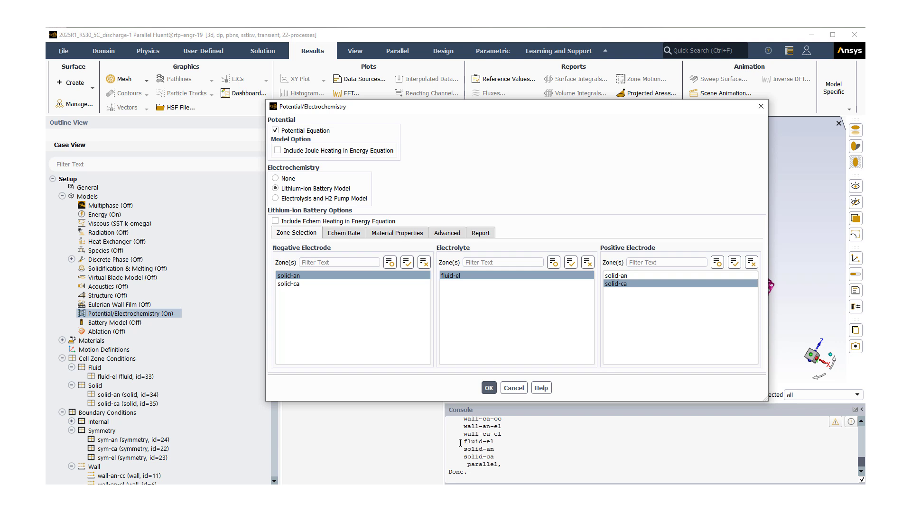
scroll(157, 327, "down", 4)
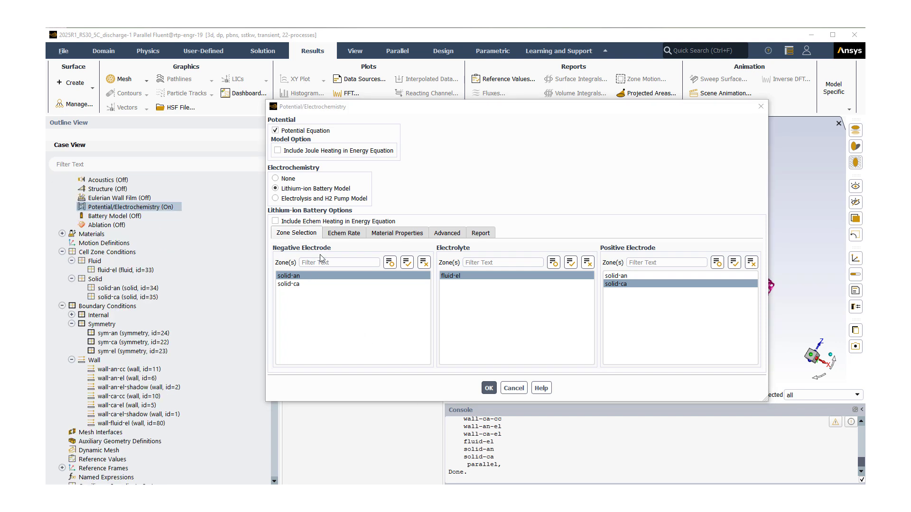
left_click(311, 275)
left_click(312, 274)
left_click(309, 275)
left_click(477, 273)
left_click(458, 272)
left_click(460, 279)
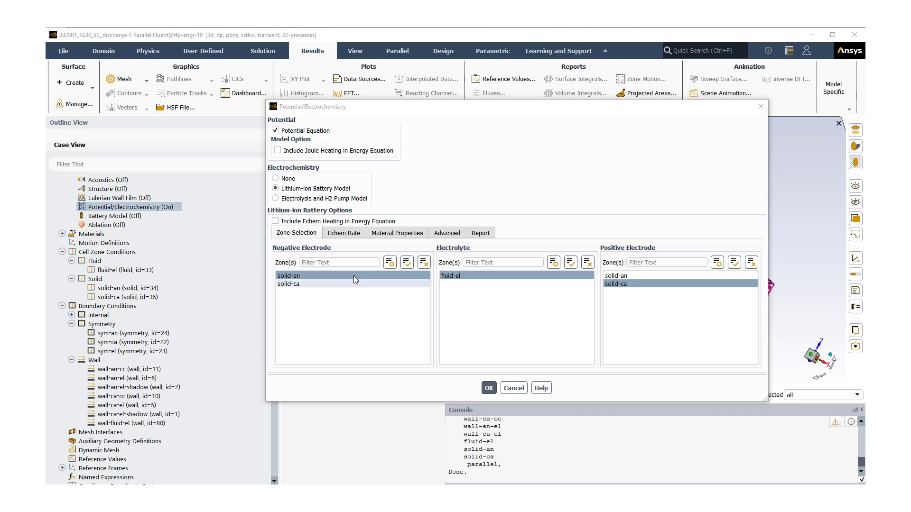
Review Echem Rate constants 4.52e-08 and 2.07e-08 with libudf potentials, then bring up the Video-Electrochem folder.
left_click(341, 233)
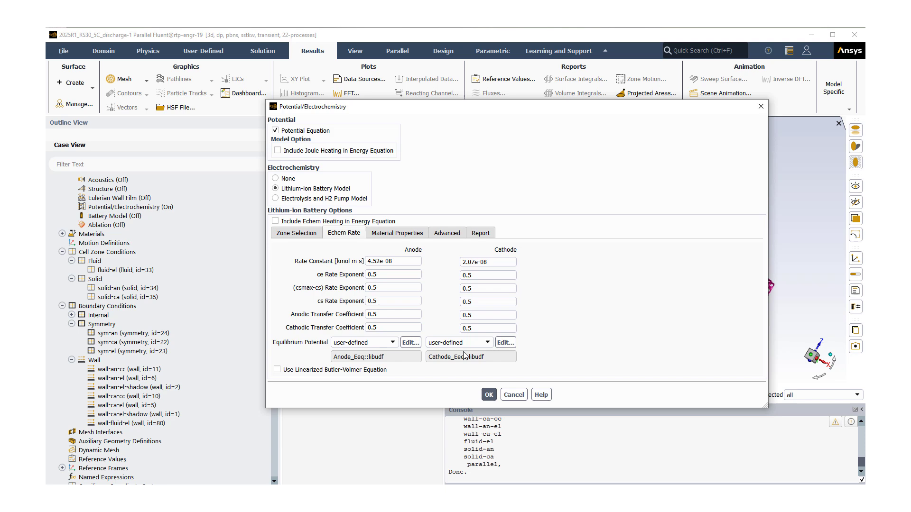
left_click(244, 495)
left_click(192, 465)
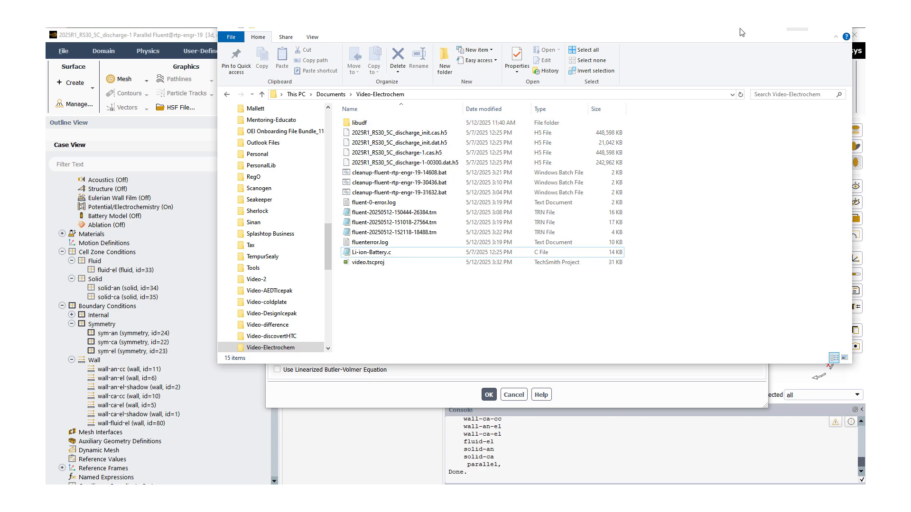
Minimize the Video-Electrochem folder window to return to Fluent's Echem Rate settings.
left_click(798, 30)
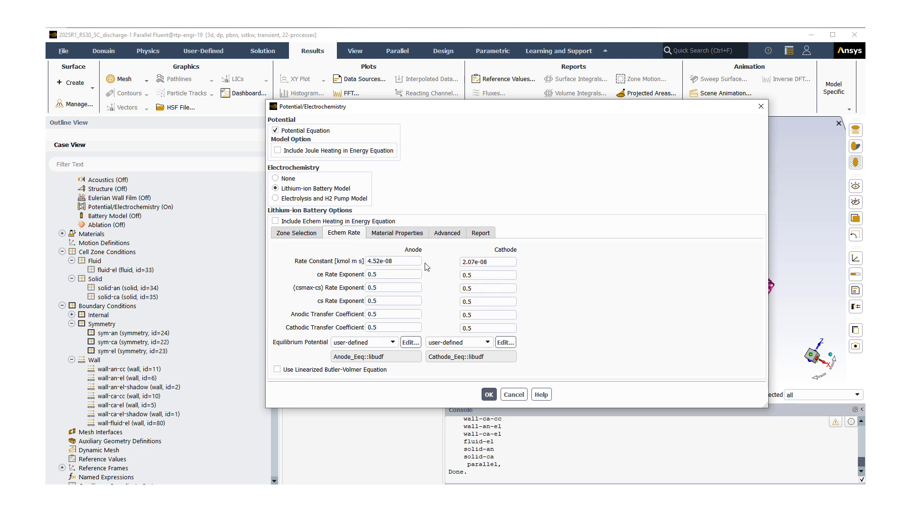
Show the Material Properties tab: cmax 23.9 and 16.1, transference number 0.363.
left_click(403, 238)
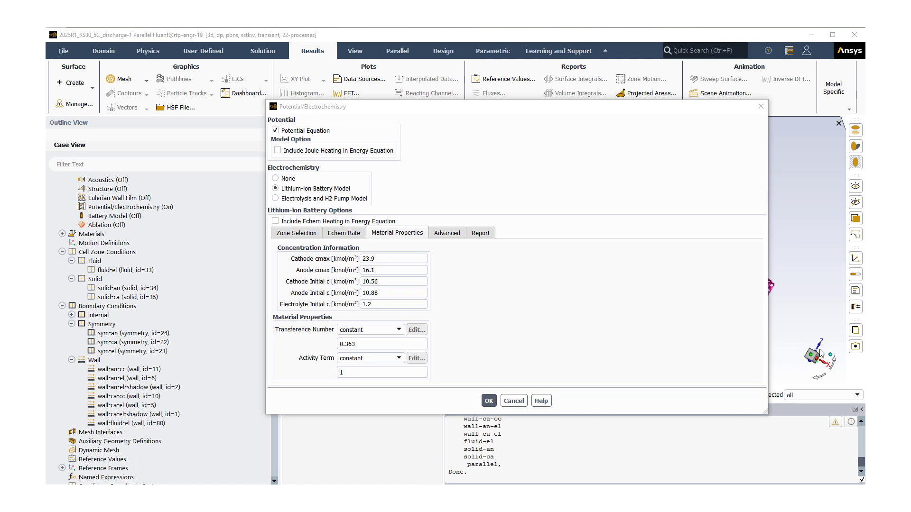
Review the Advanced battery options: aging model off, Li-migration and both gradient corrections on.
left_click(450, 235)
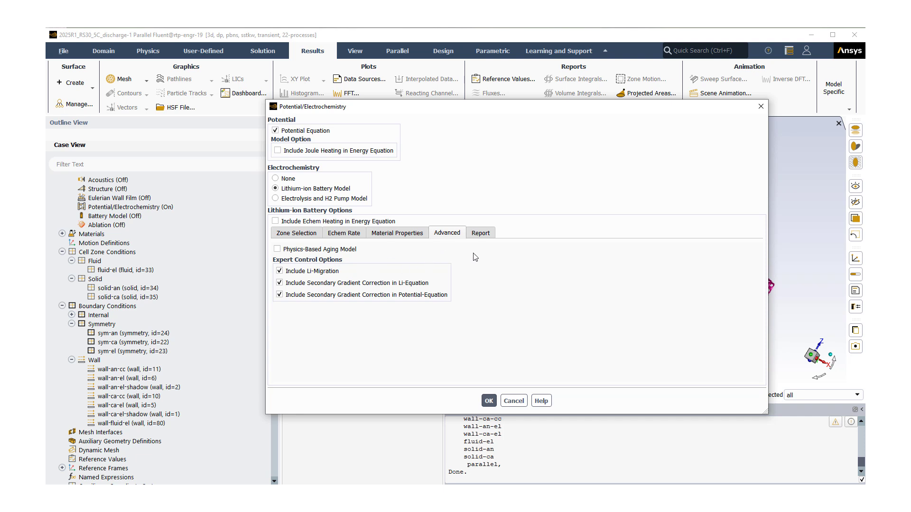
left_click(315, 274)
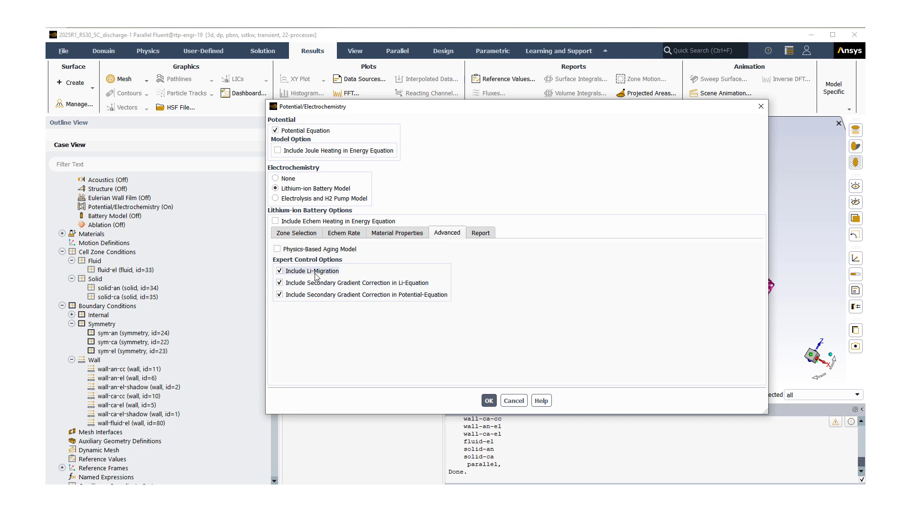
left_click(278, 251)
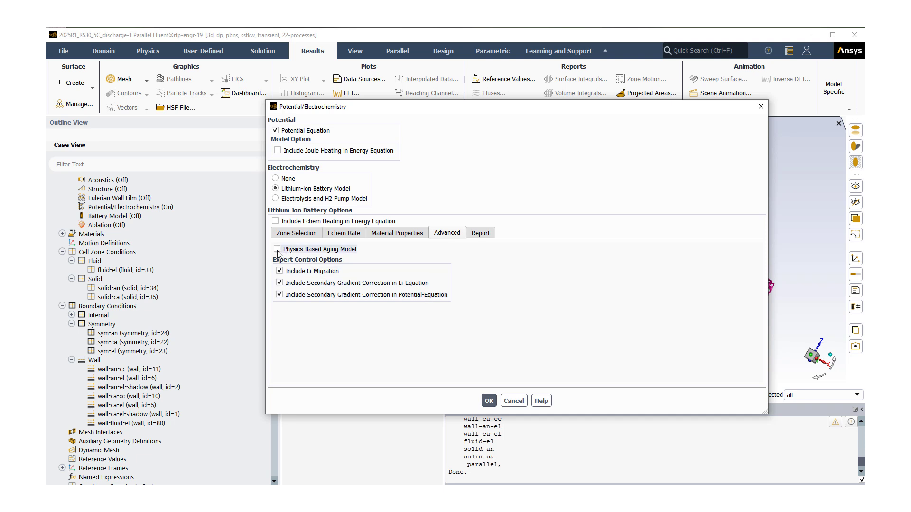
Toggle the Physics-Based Aging Model on and back off, leaving the electrochemistry settings unchanged.
left_click(278, 250)
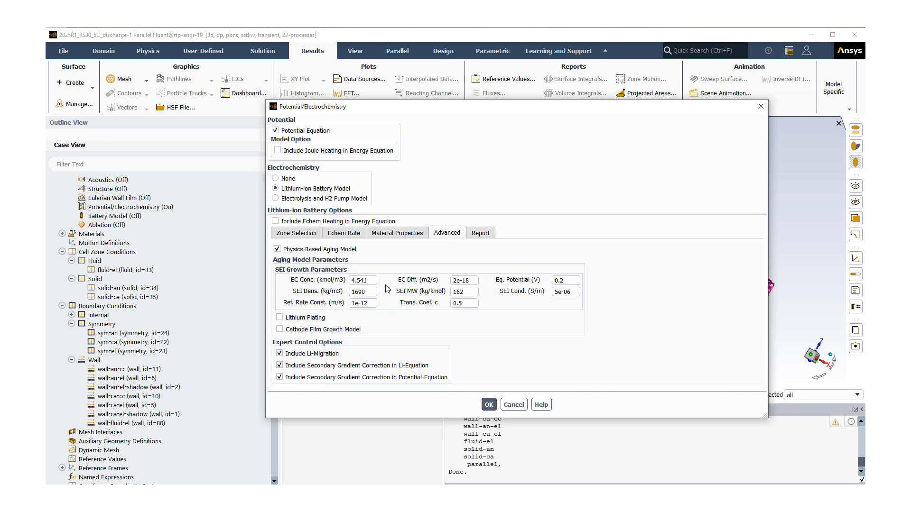
left_click(277, 250)
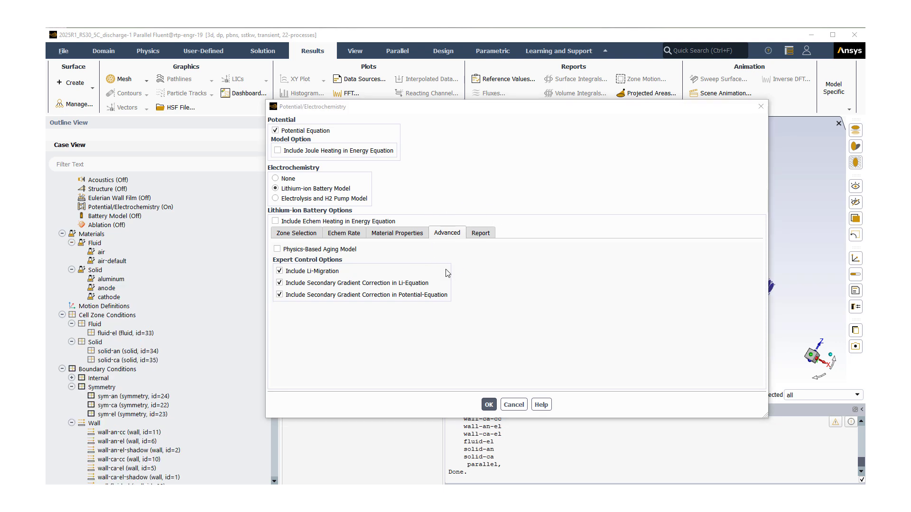
left_click(513, 406)
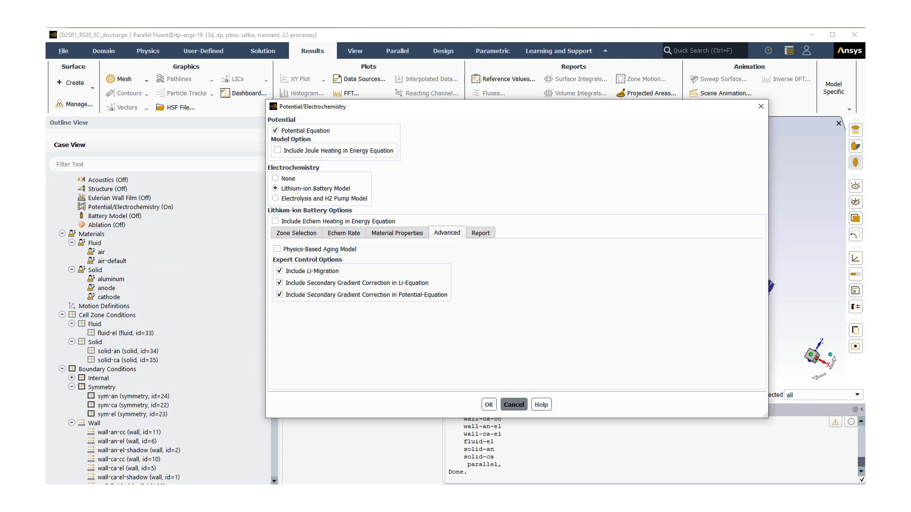
left_click(511, 406)
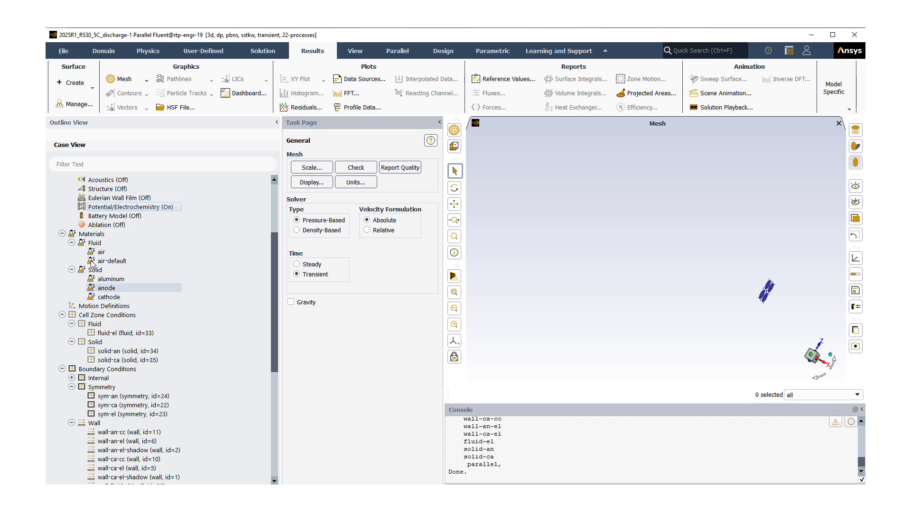
double_click(104, 289)
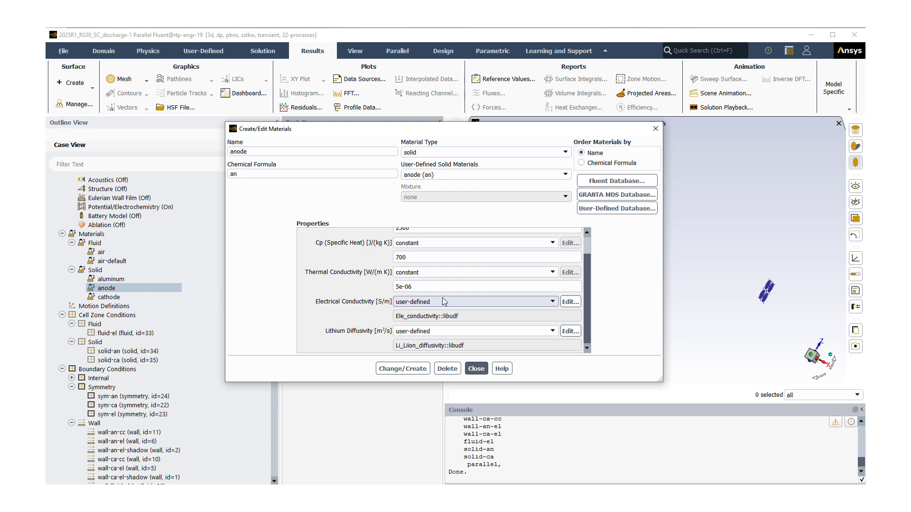
left_click(476, 375)
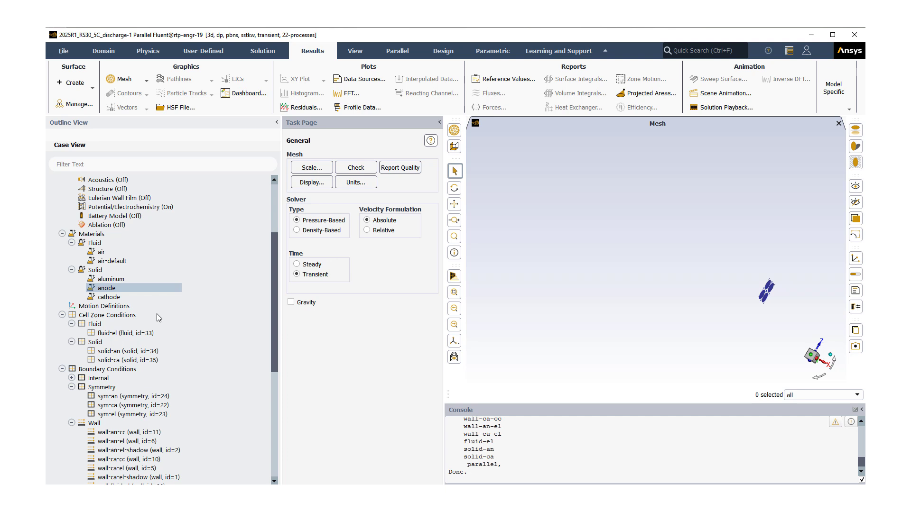
left_click(119, 298)
double_click(120, 298)
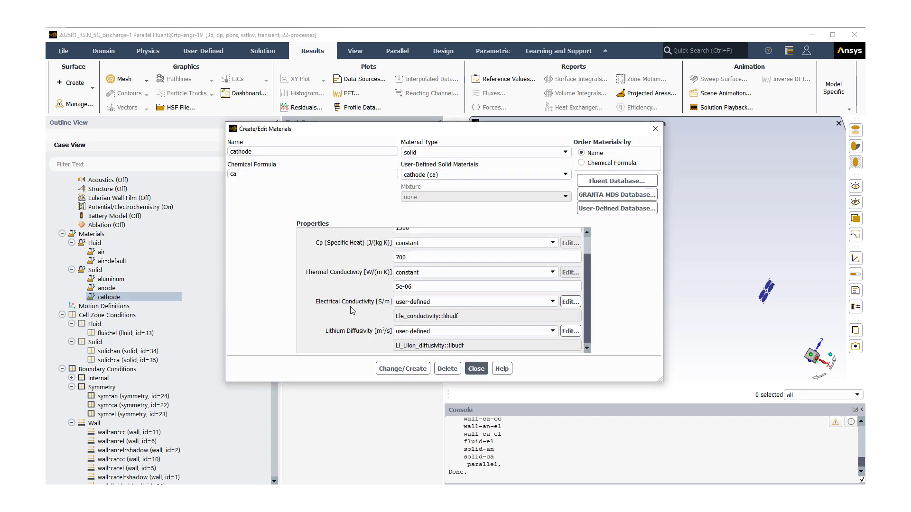
left_click(476, 369)
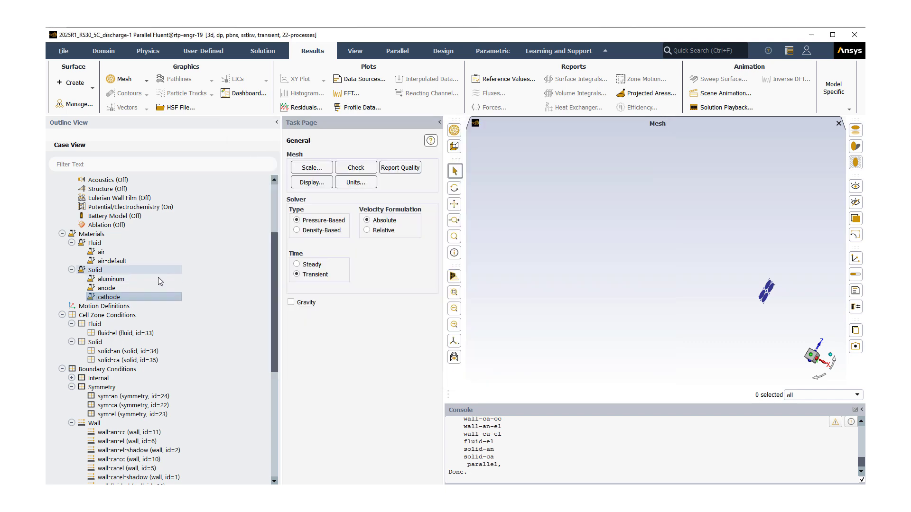
Display only the sym-an symmetry boundary from the Symmetry group and rotate the view to inspect it.
scroll(131, 311, "down", 2)
scroll(131, 311, "down", 1)
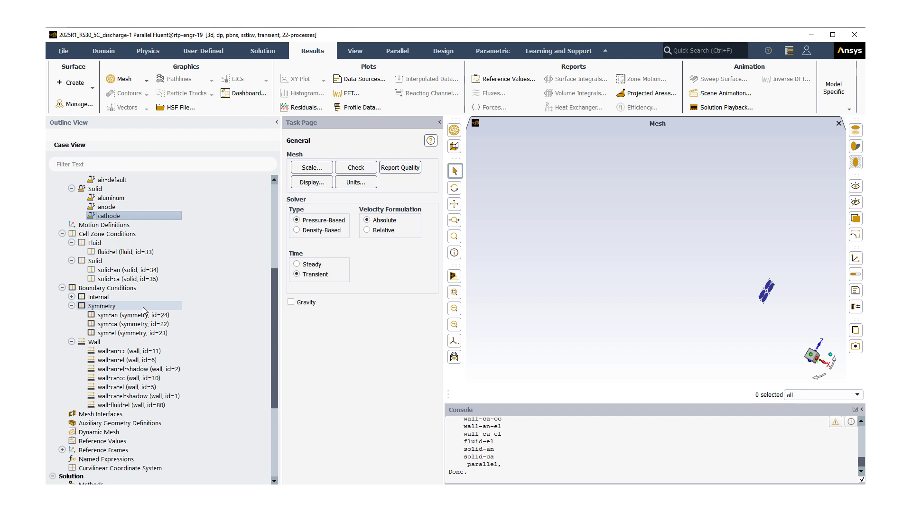
left_click(113, 307)
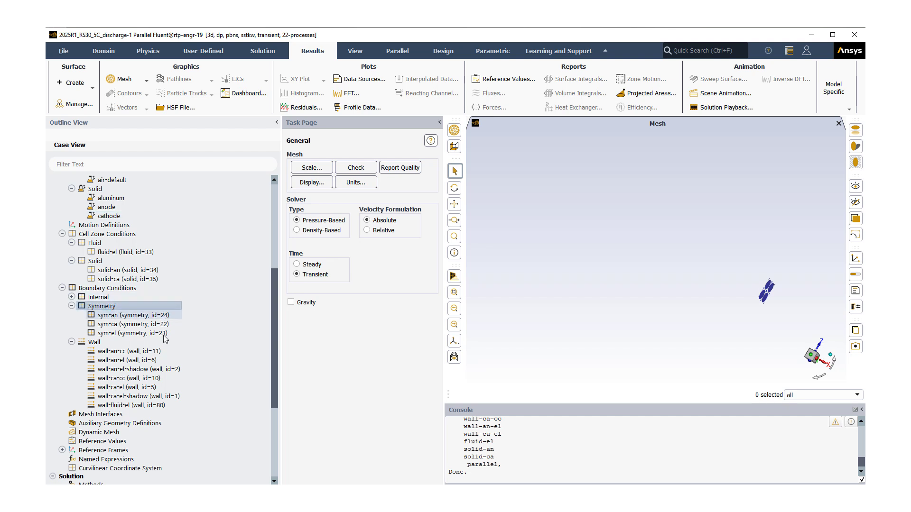
left_click(127, 316)
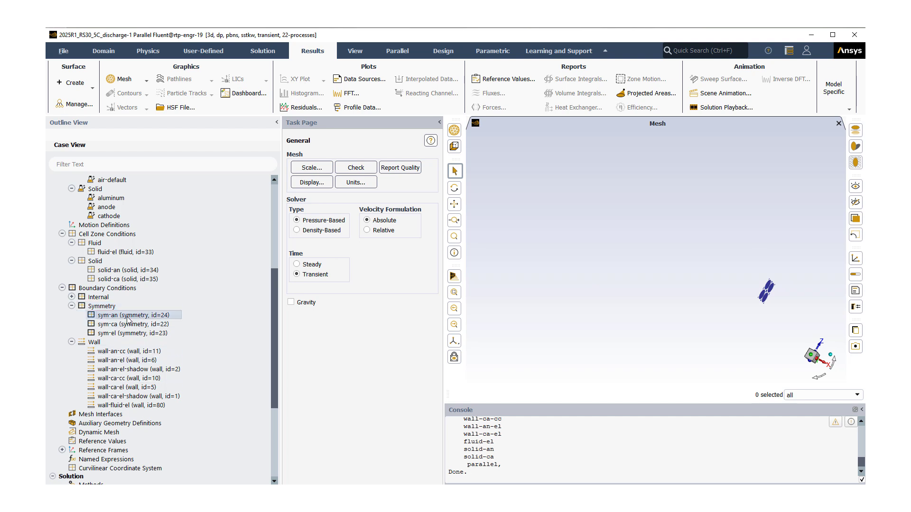
left_click(131, 334, "shift")
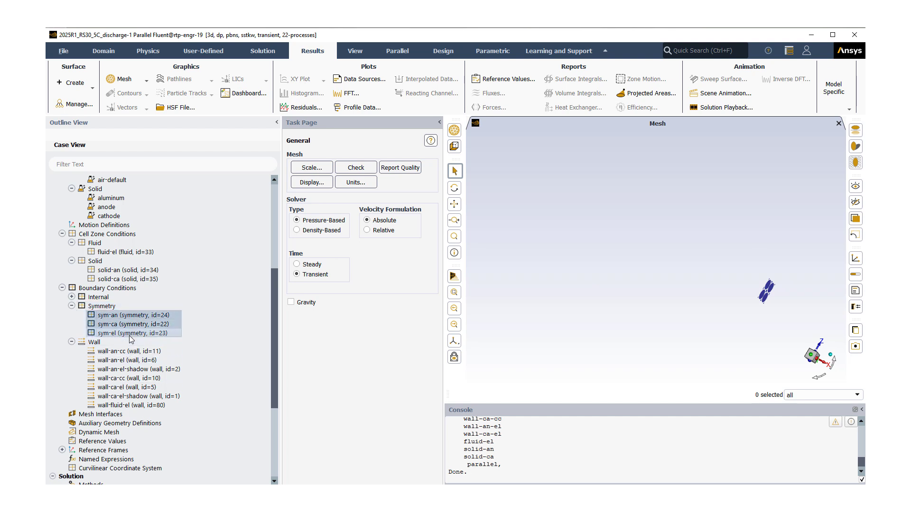
right_click(130, 336)
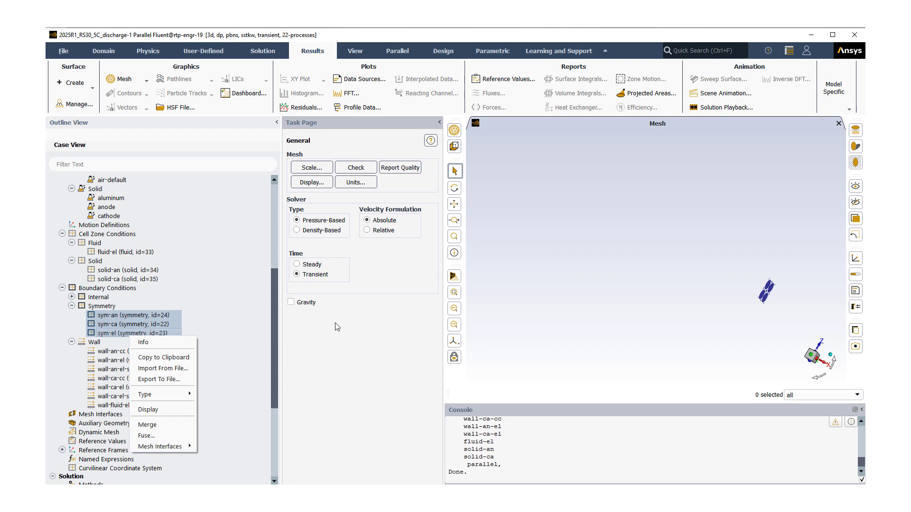
left_click(210, 317)
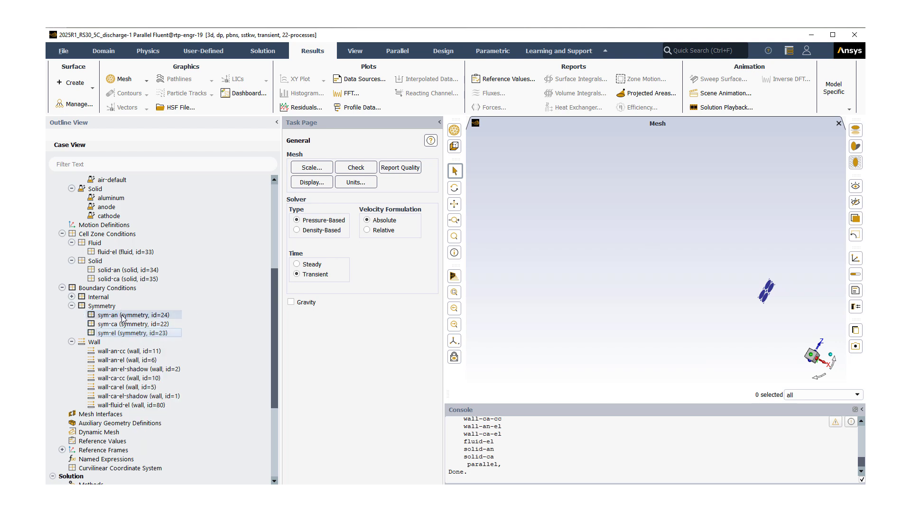
left_click(133, 316)
right_click(133, 317)
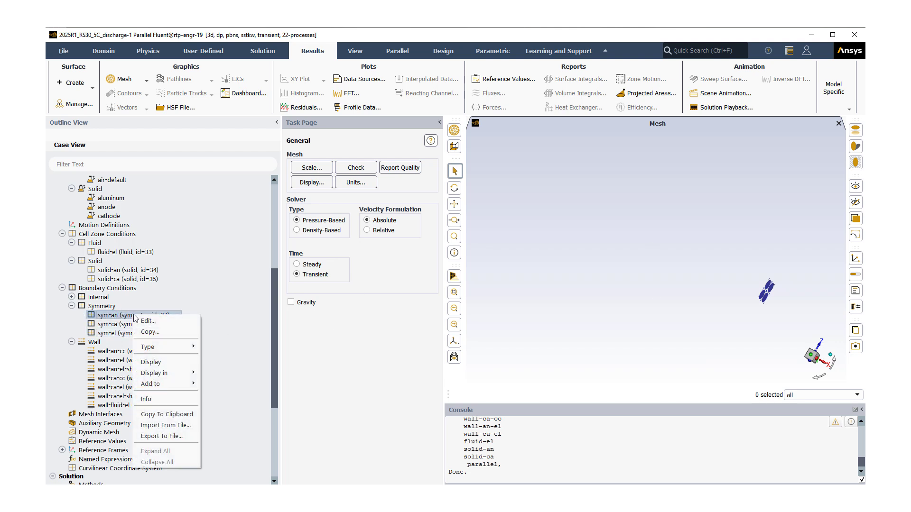
left_click(142, 369)
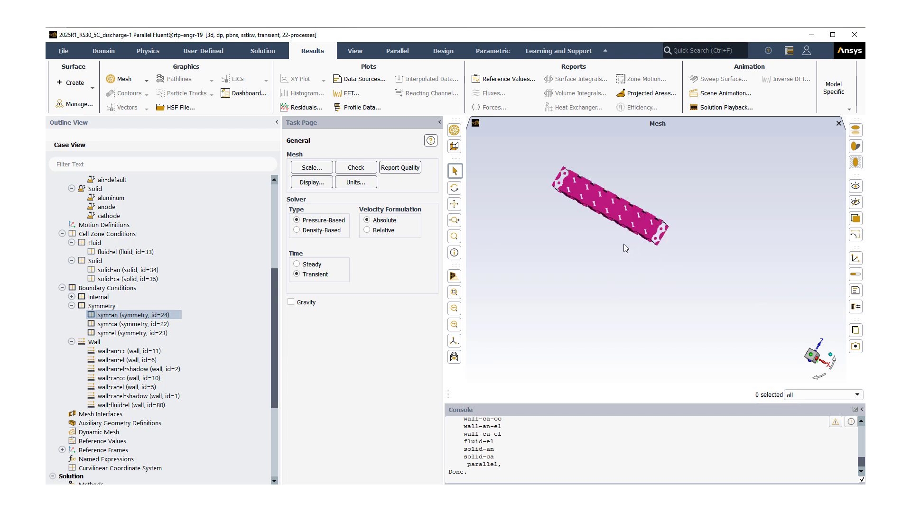
mouse_move(623, 248)
left_mouse_down()
mouse_move(559, 265)
mouse_move(623, 241)
left_mouse_up()
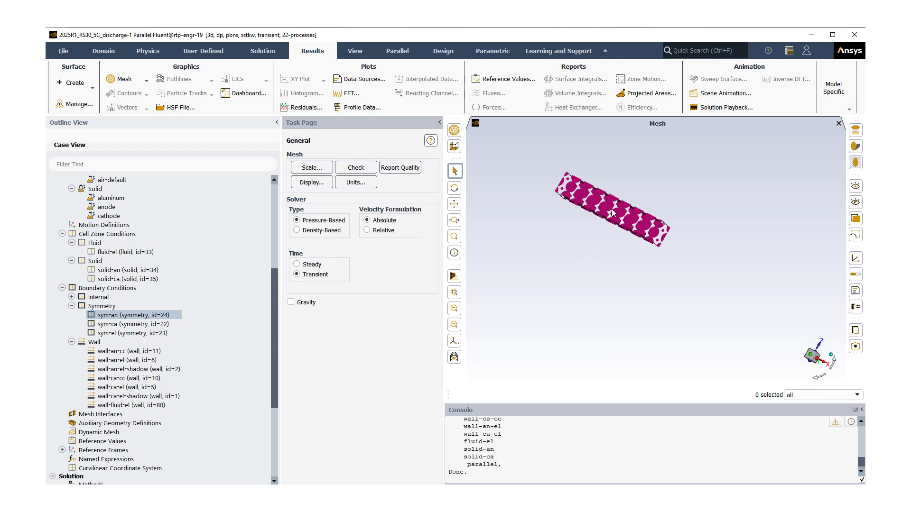
Display only the wall-an-cc wall zone in the mesh view.
left_click(145, 352)
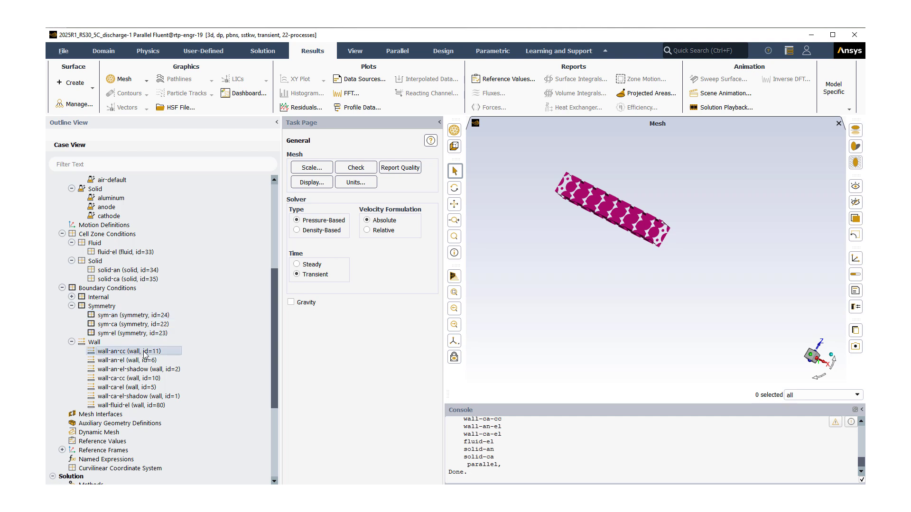
right_click(150, 353)
left_click(184, 398)
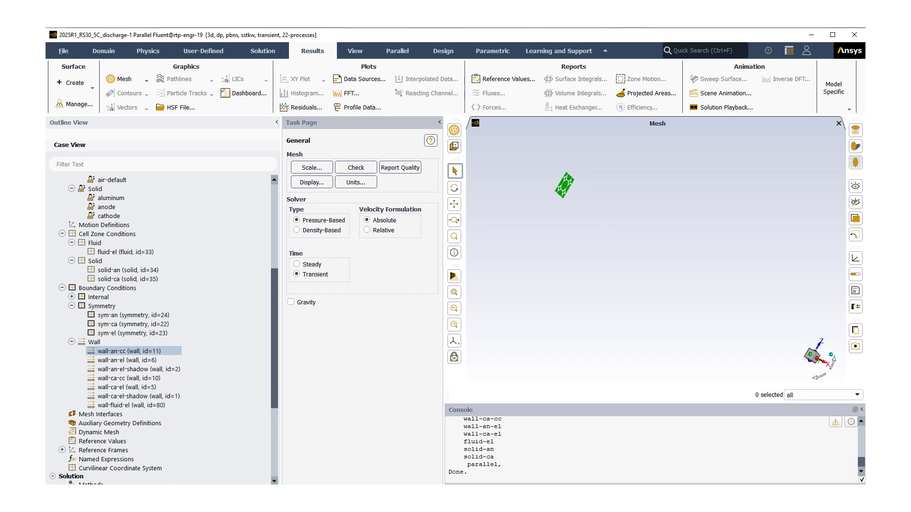
Check that wall-an-cc's potential is a 0 V specified value, then close its settings unchanged.
right_click(137, 354)
left_click(183, 358)
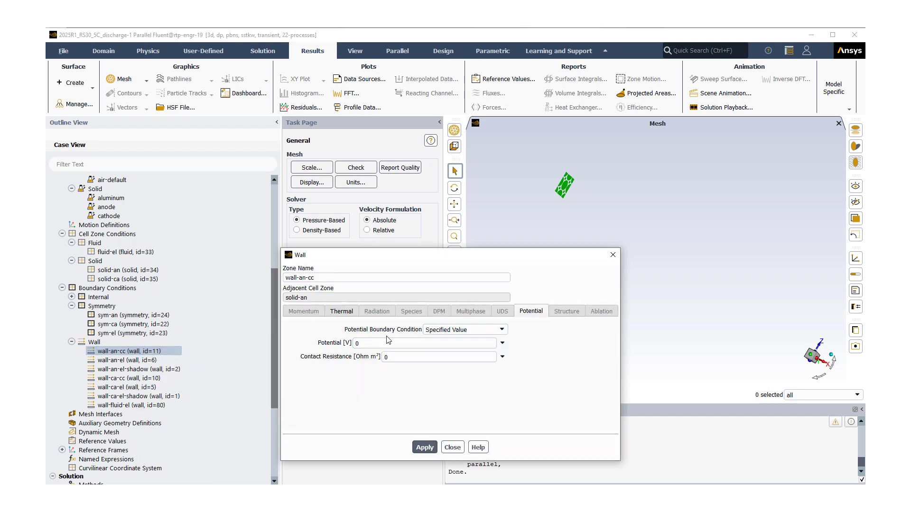
left_click(453, 448)
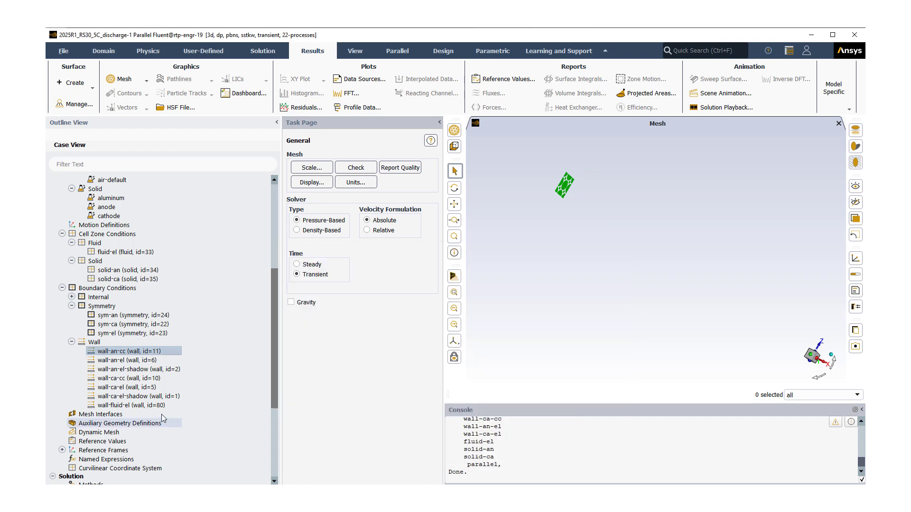
left_click(140, 379)
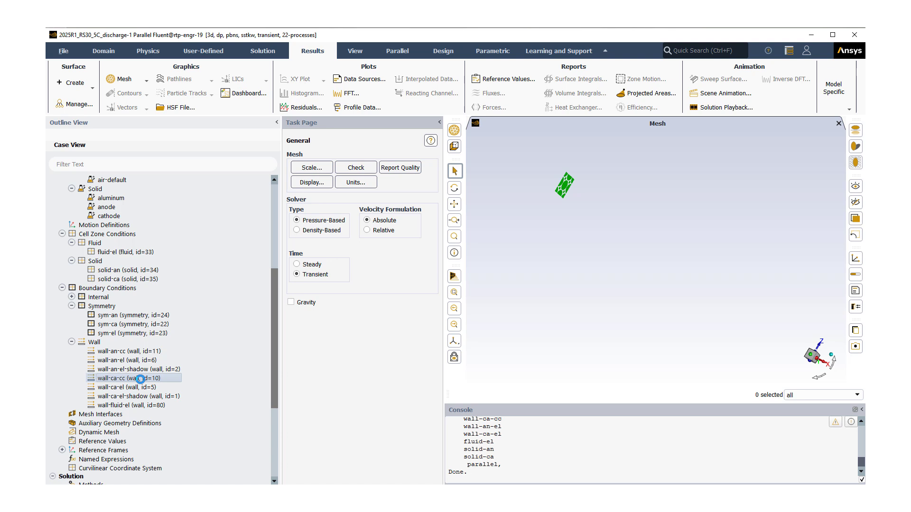
right_click(148, 381)
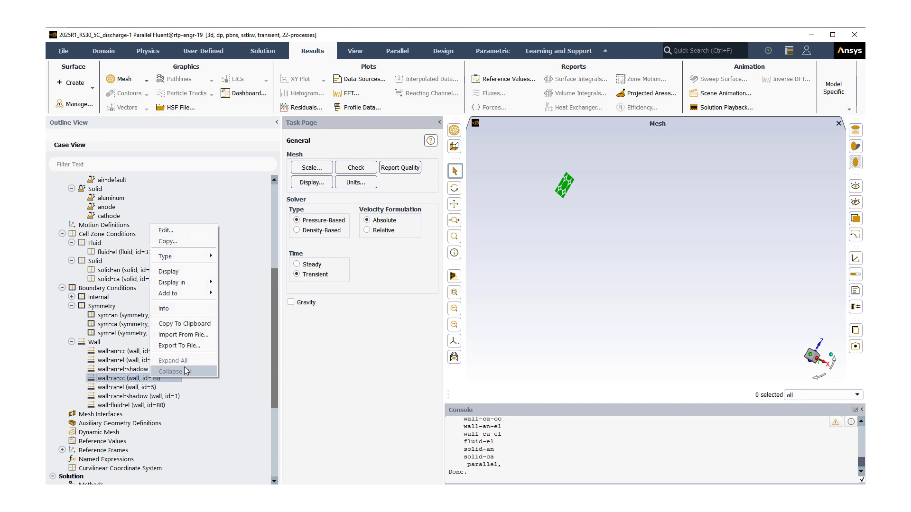
left_click(198, 233)
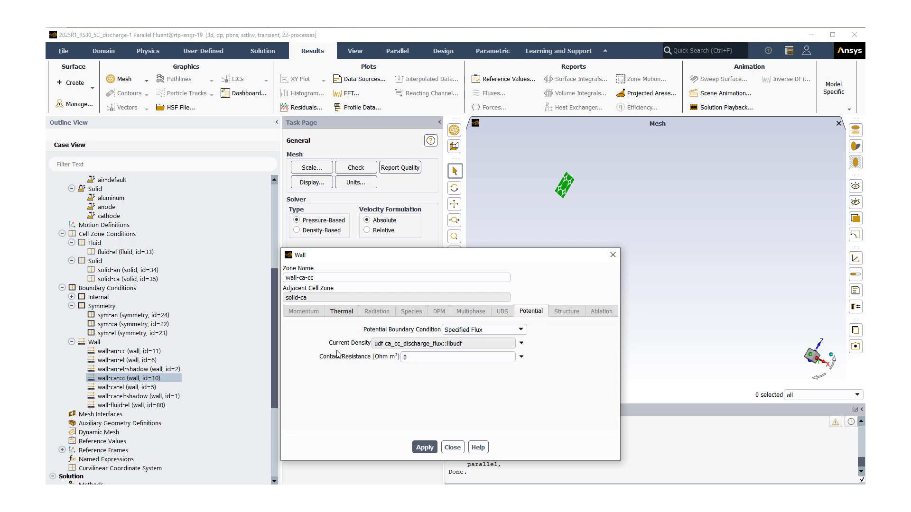
left_click(453, 448)
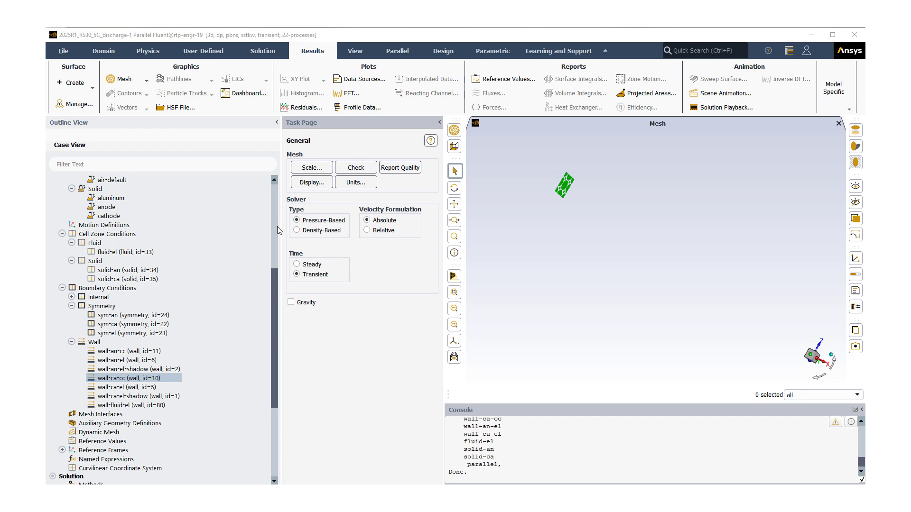
Review the residual monitors for potential and lithium with no convergence criterion, leaving them unchanged.
left_click(306, 108)
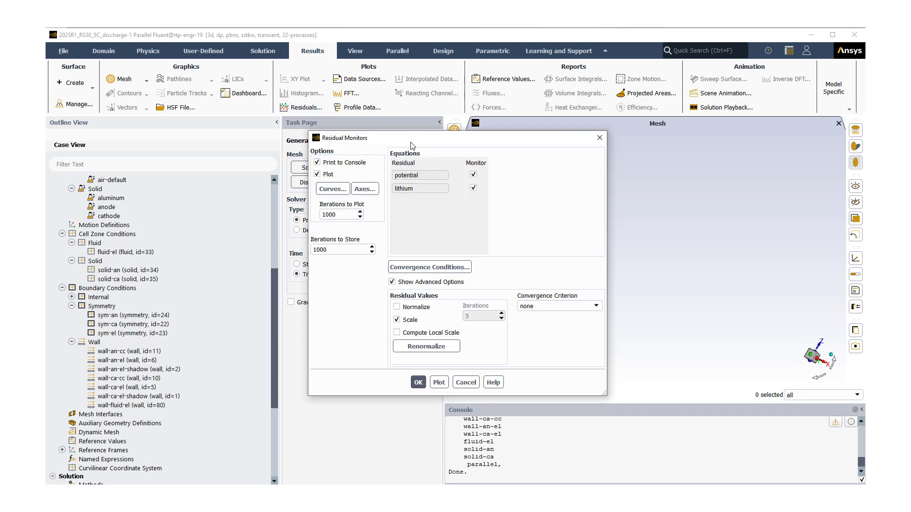
left_click_drag(414, 142, 345, 129)
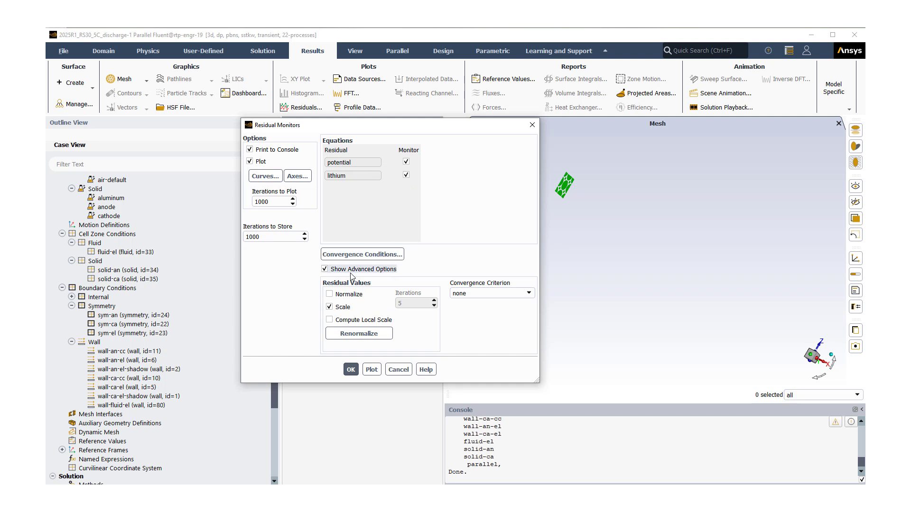
left_click(399, 370)
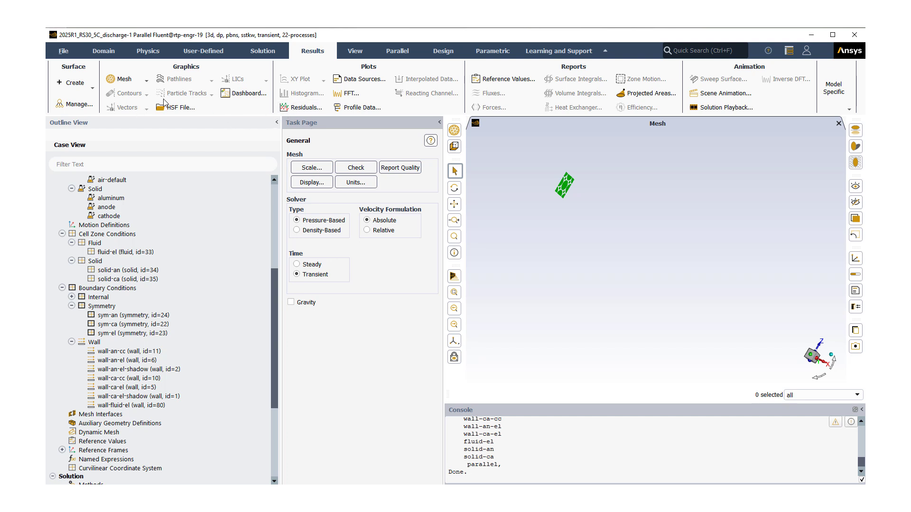
left_click(263, 51)
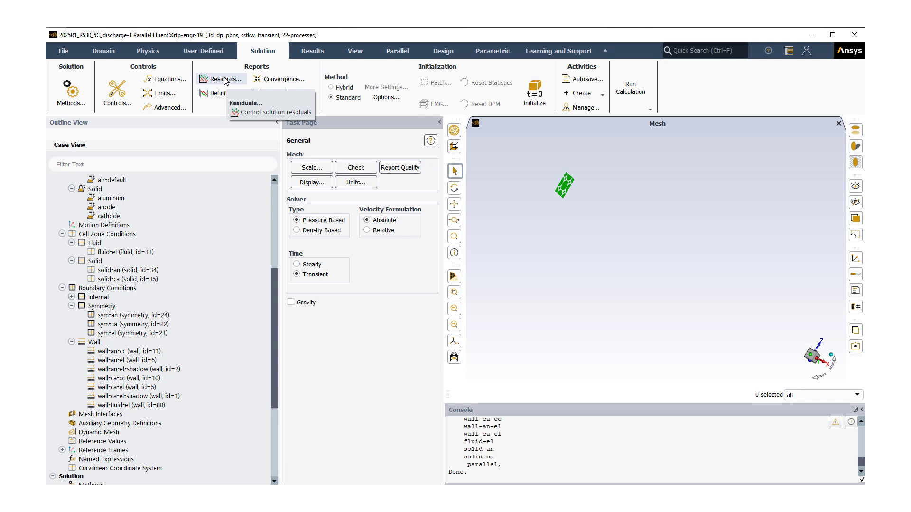
left_click(226, 82)
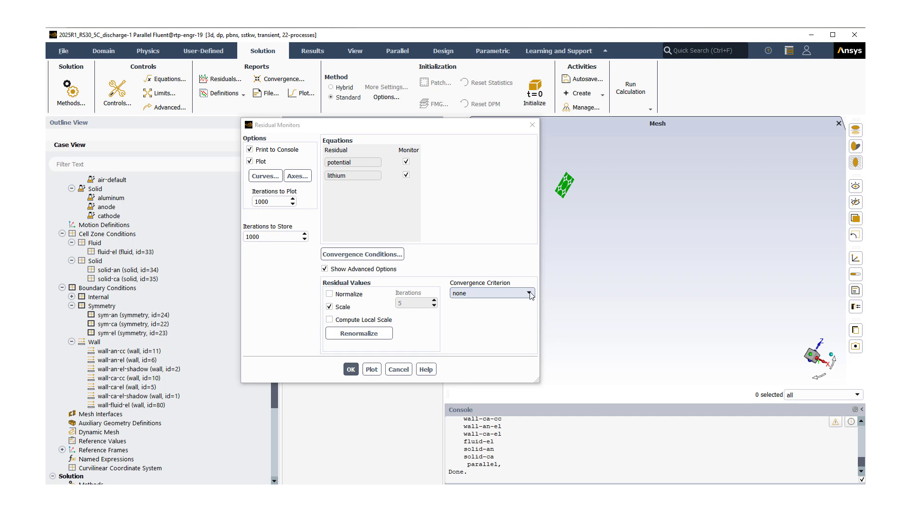
left_click(399, 370)
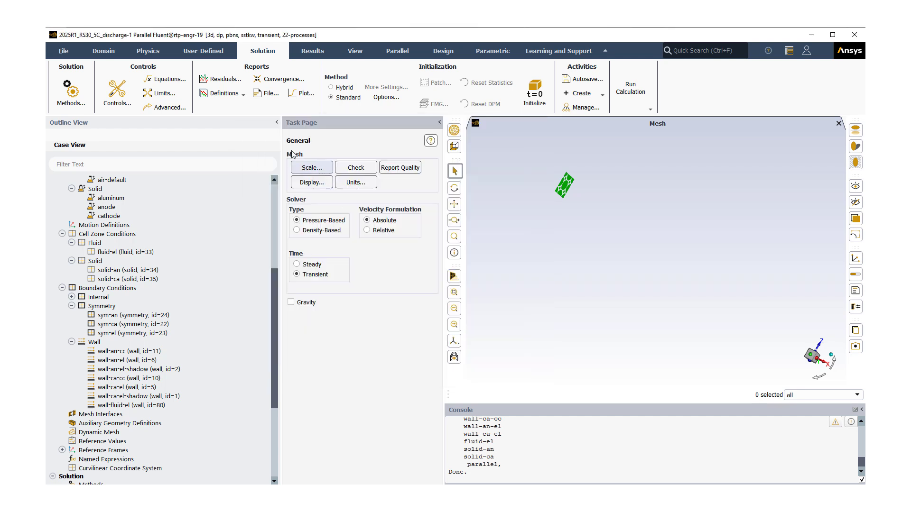
Show the under-relaxation factors (pressure 0.3, momentum 0.7, turbulence 0.8) and check the solved-equations list, leaving it unchanged.
left_click(116, 93)
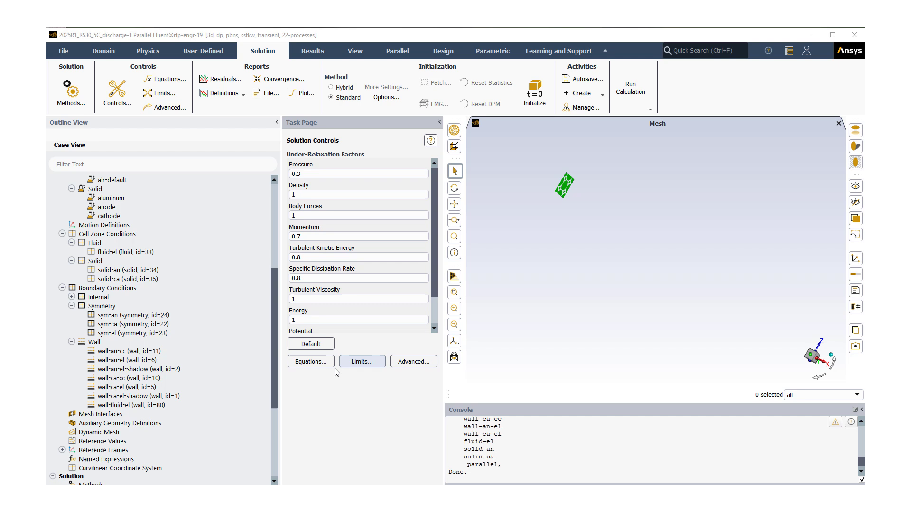
left_click(308, 363)
left_click(296, 310)
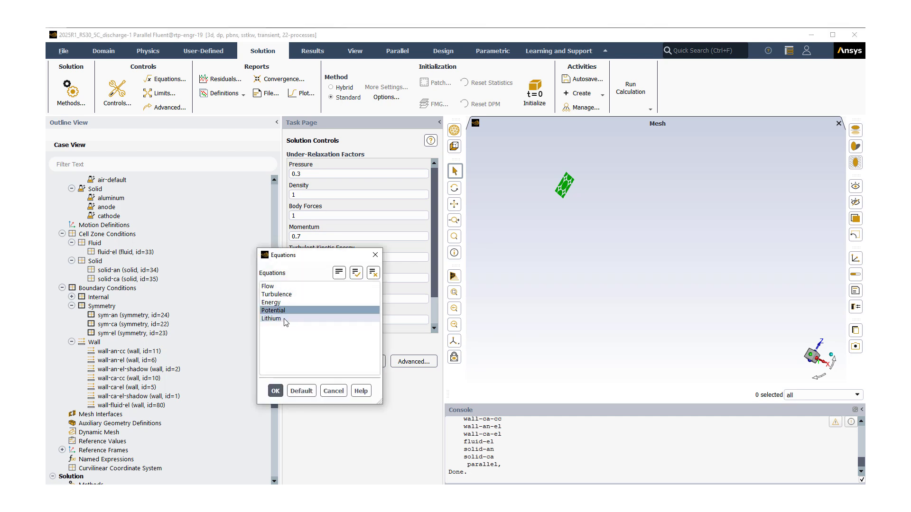
left_click(333, 392)
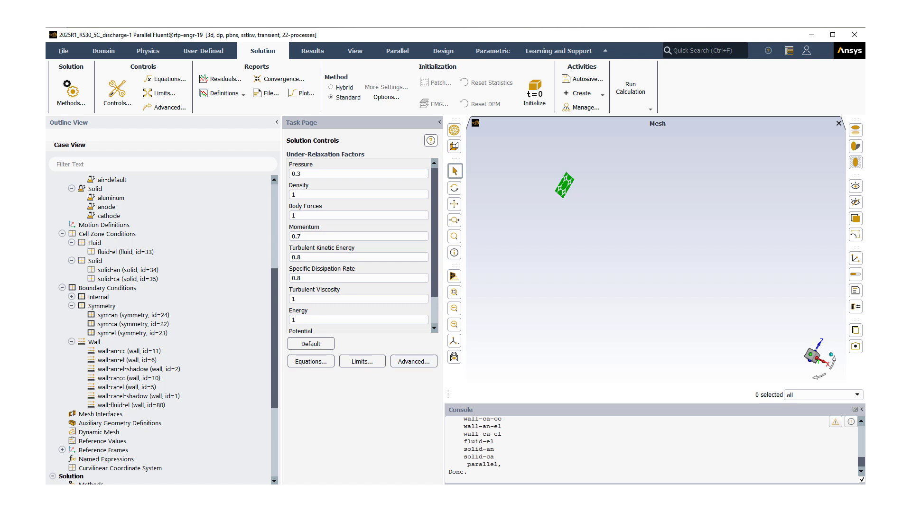
Open the Potential/Electrochemistry model settings to view the anode and cathode lithium concentration limits.
scroll(142, 304, "up", 6)
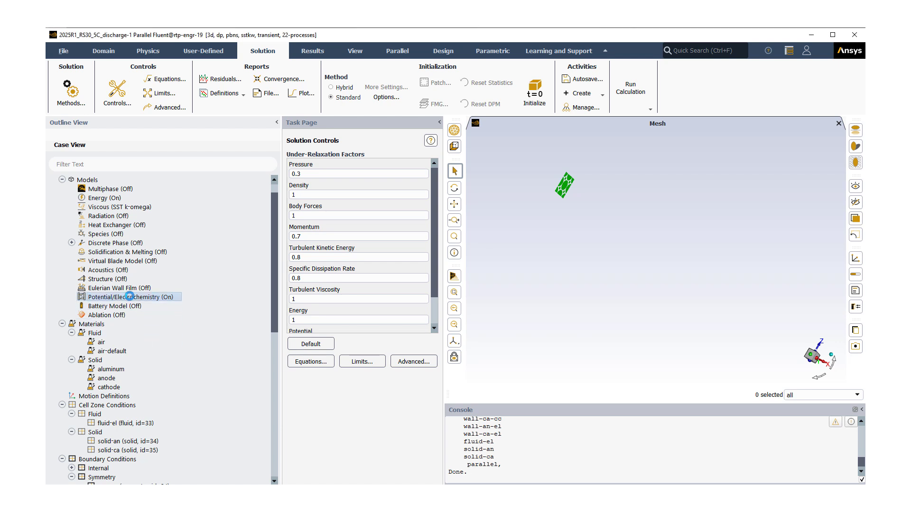
left_click(219, 289)
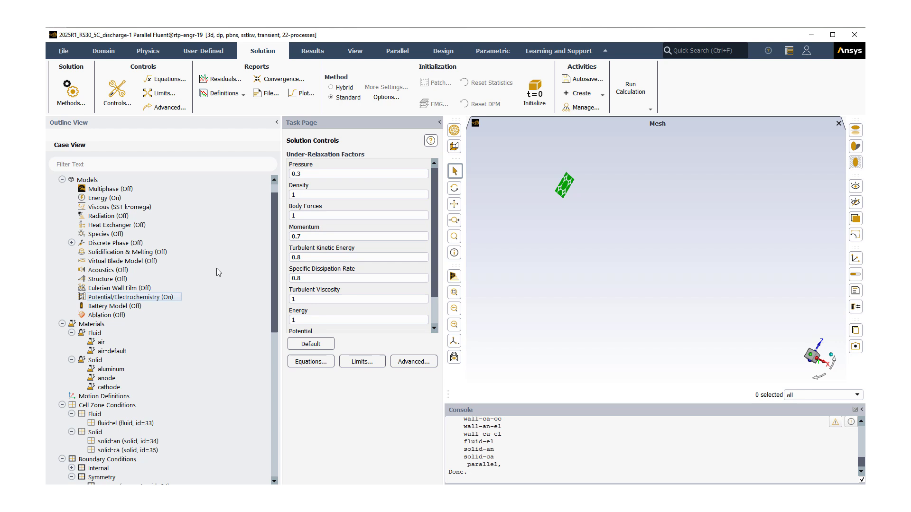
double_click(126, 298)
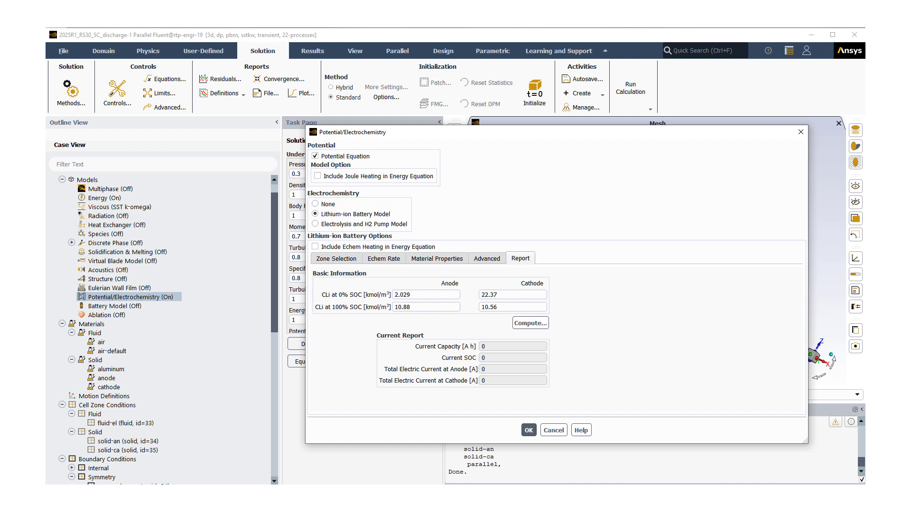
left_click(223, 93)
left_click(212, 106)
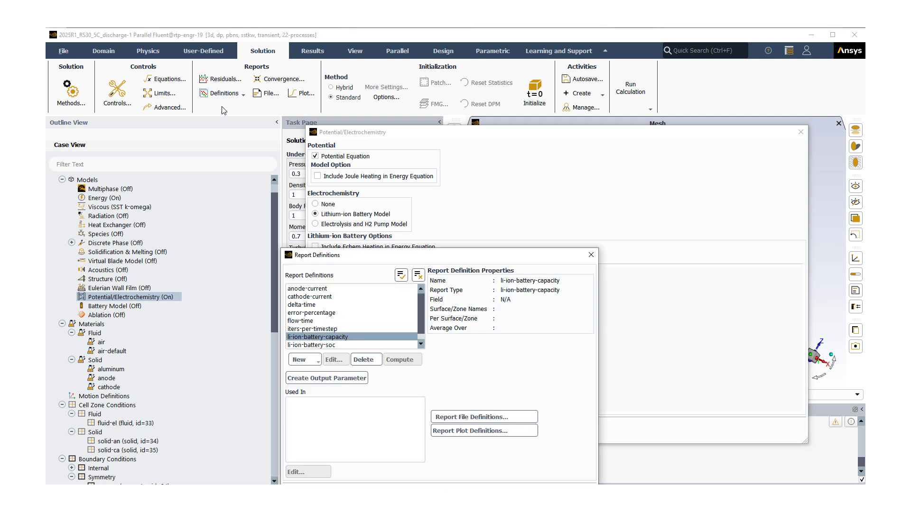
scroll(420, 337, "down", 1)
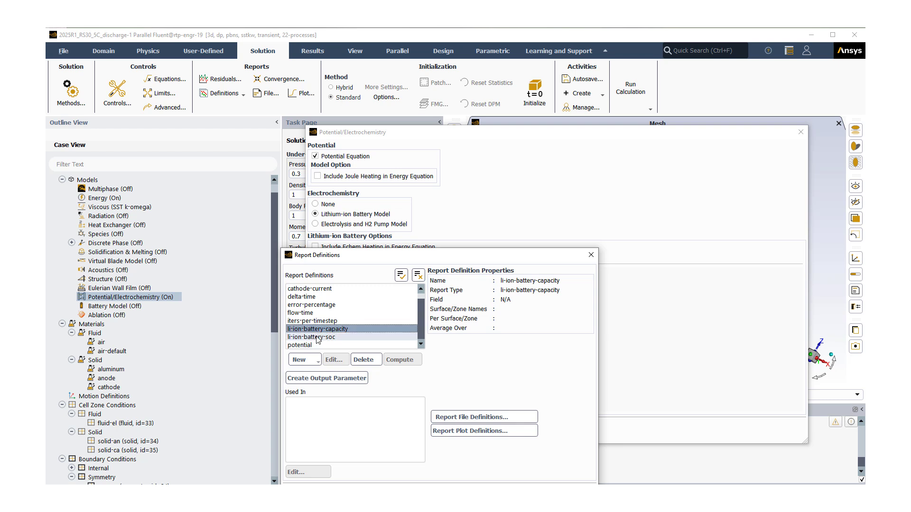
left_click(323, 345, "ctrl")
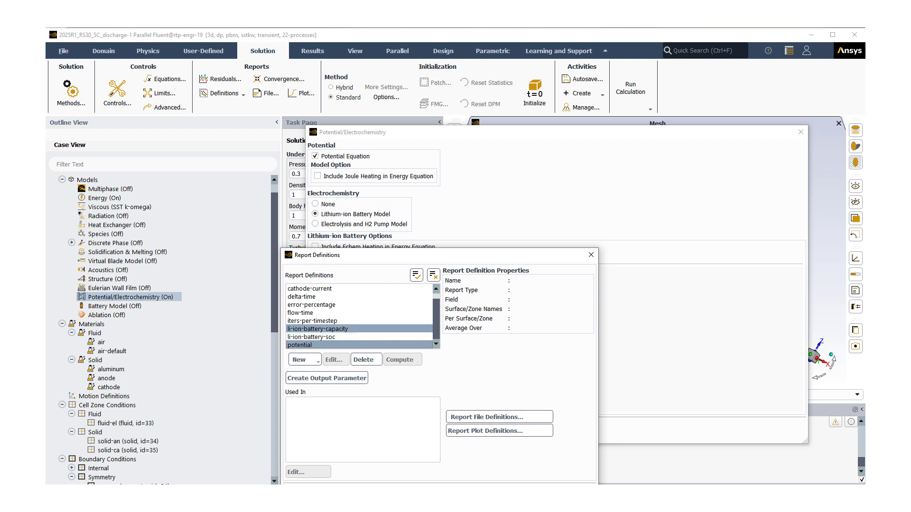
key("Escape")
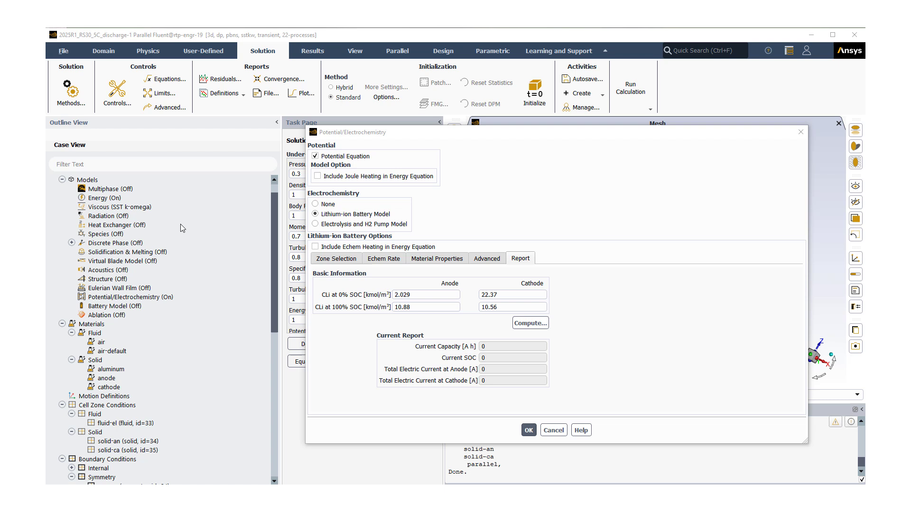
Close the electrochemistry settings and show Run Calculation: 700 time steps of 1 s, 25 iterations each.
left_click(553, 431)
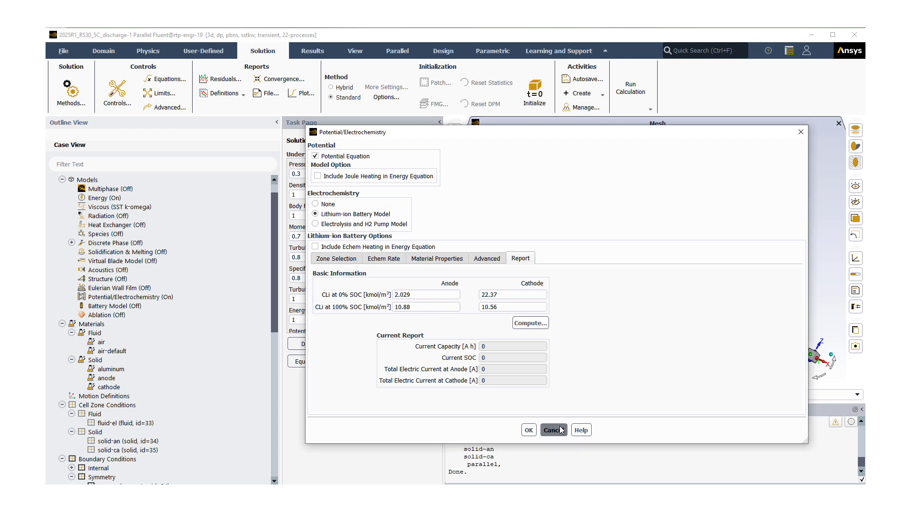
left_click(529, 430)
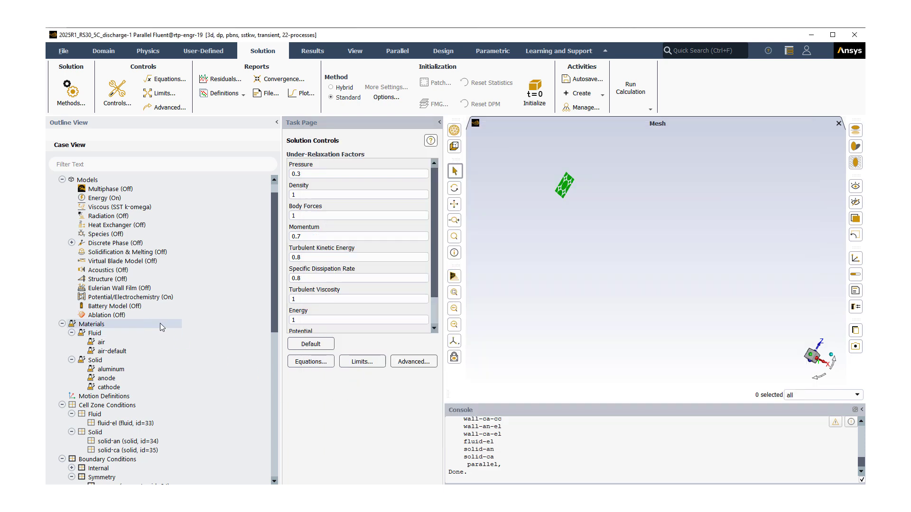
scroll(160, 323, "down", 10)
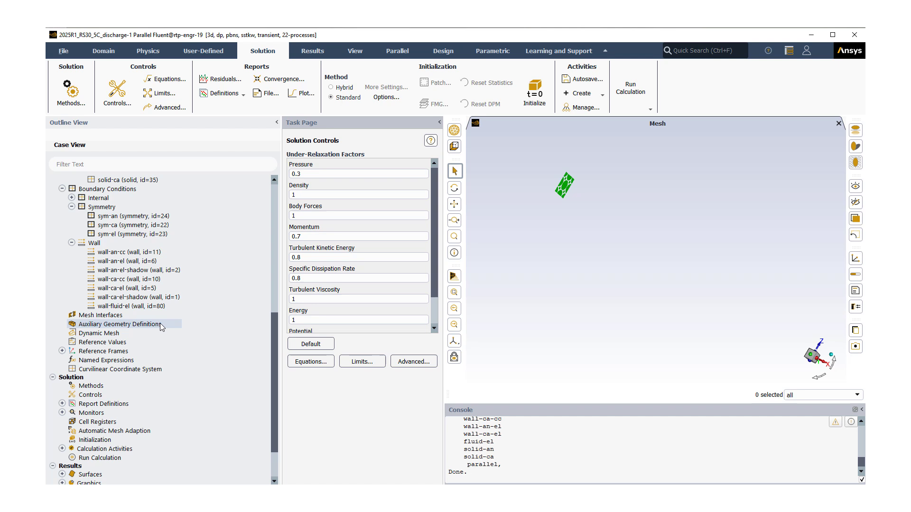
scroll(160, 323, "down", 2)
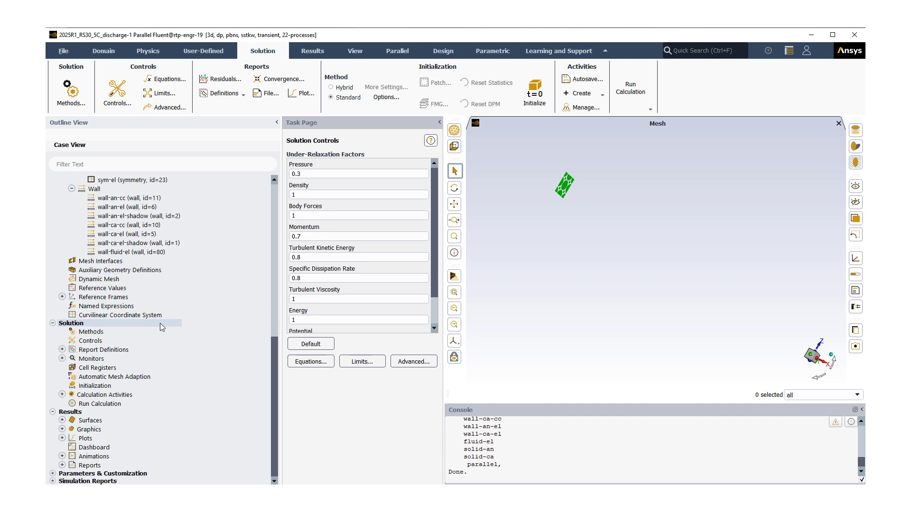
left_click(109, 404)
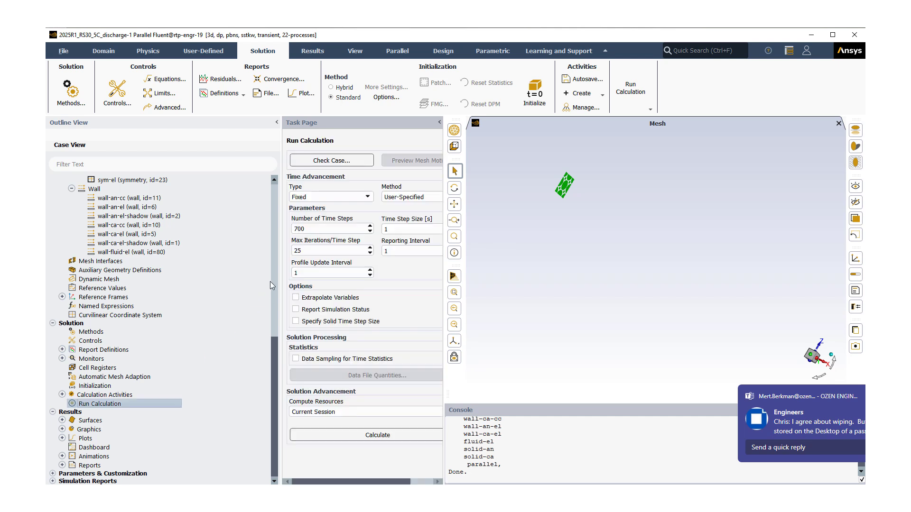